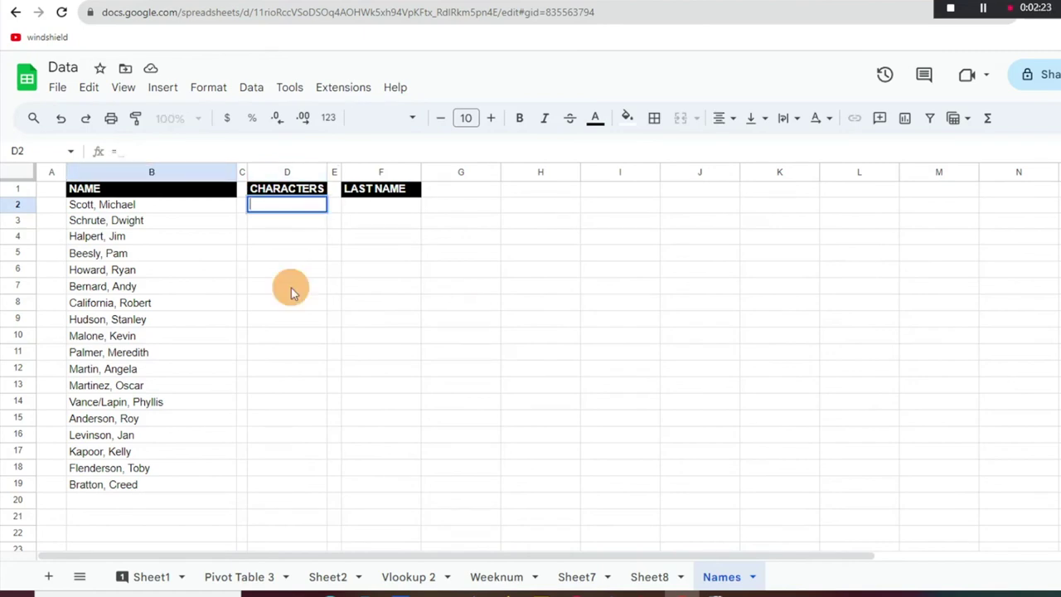
# Enter the formula =FIND(",",B2) in cell D2 to locate the comma in the first name entry
pyautogui.press('Return')
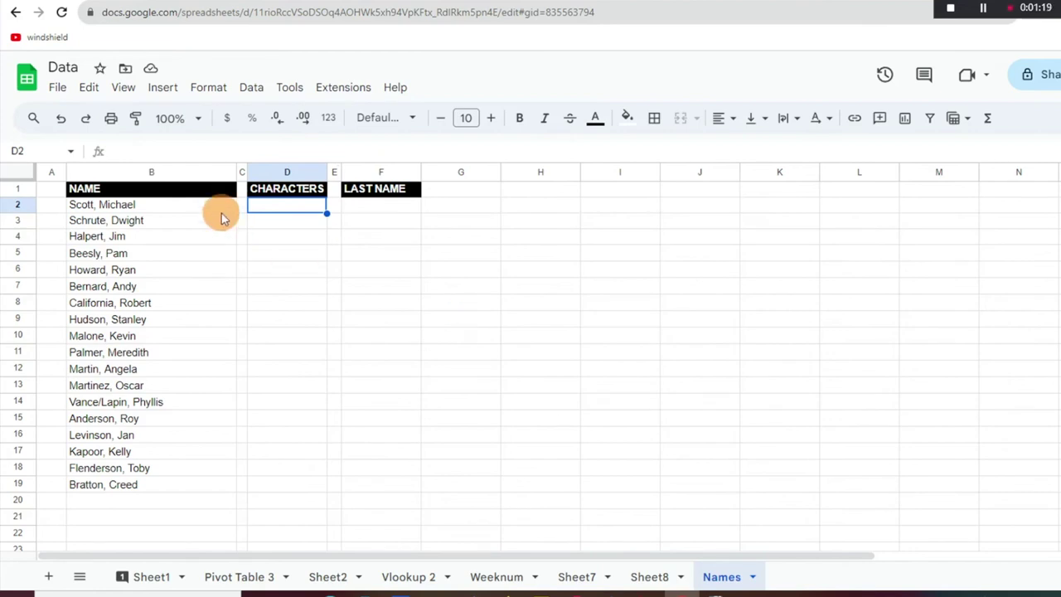
pyautogui.click(106, 208)
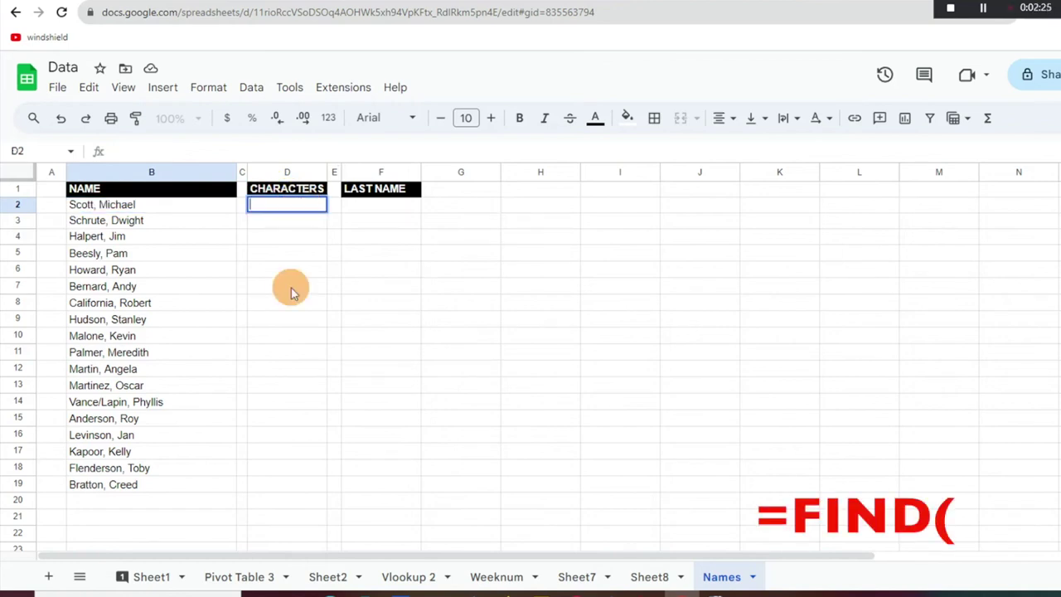
pyautogui.write('=FIND')
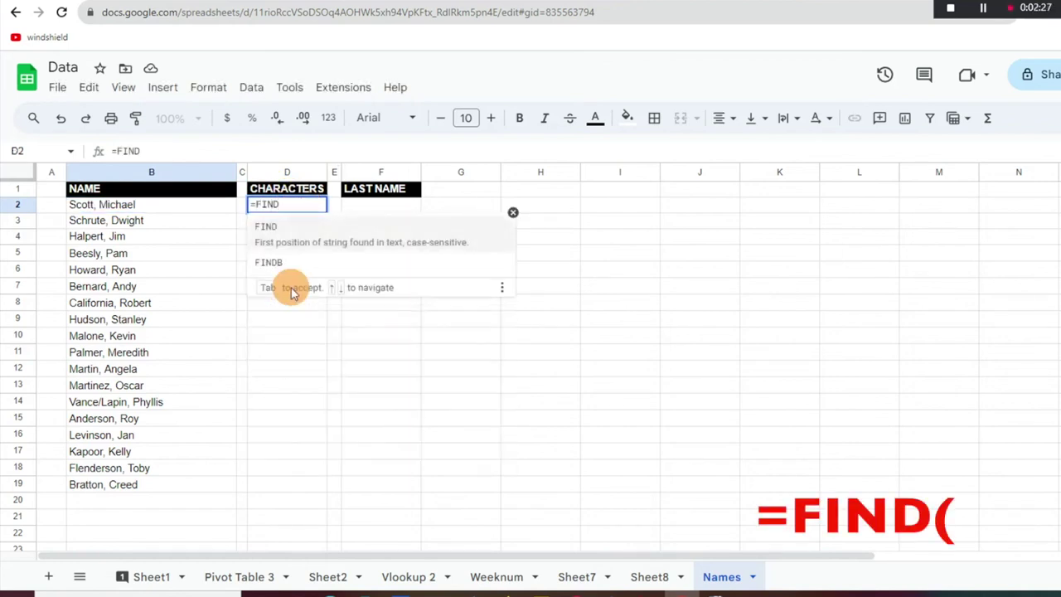
pyautogui.write('(')
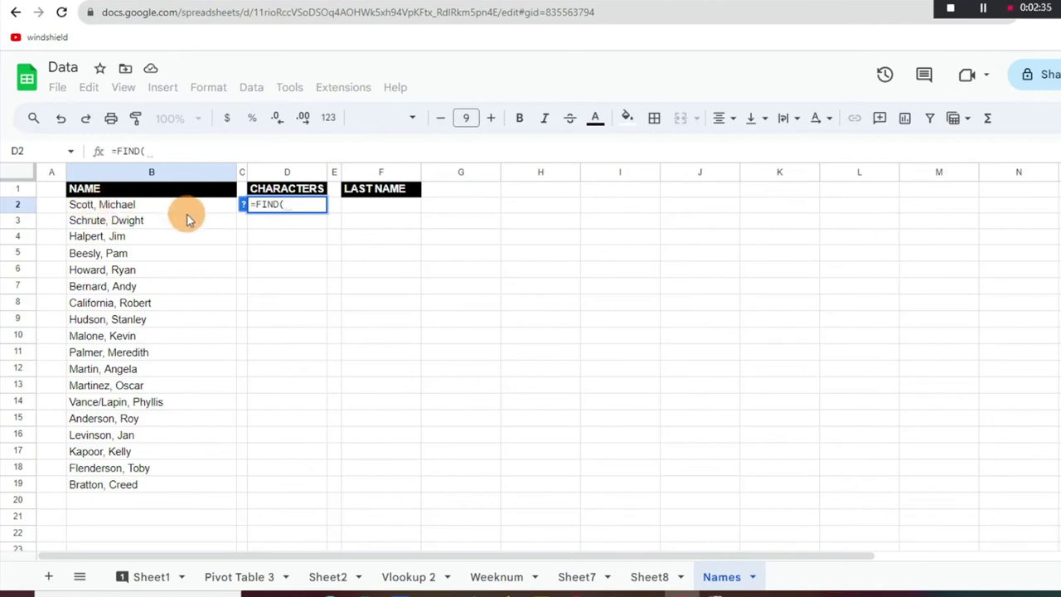
pyautogui.write('"')
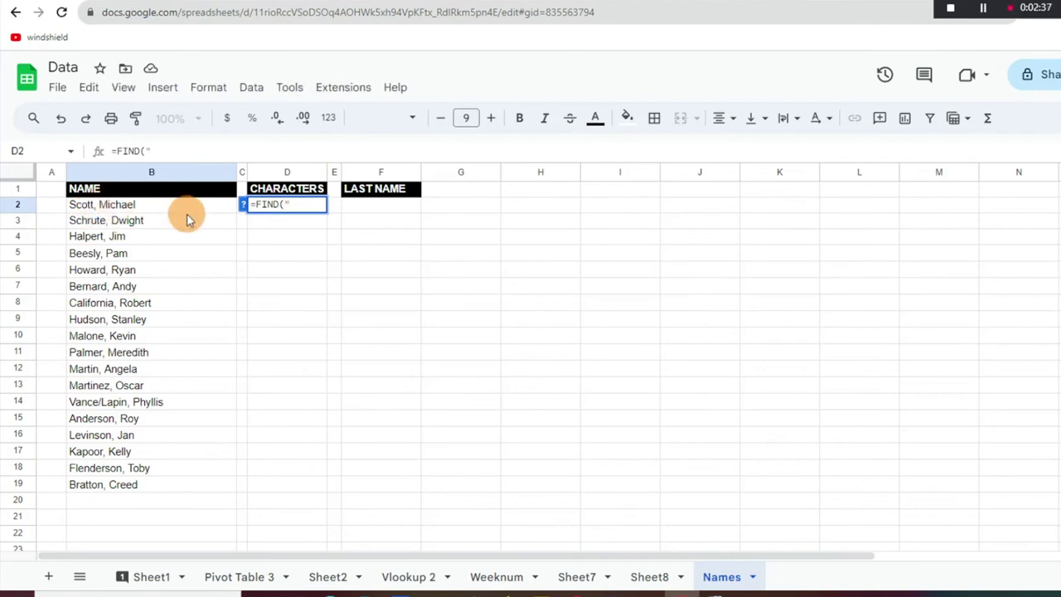
pyautogui.write(',",')
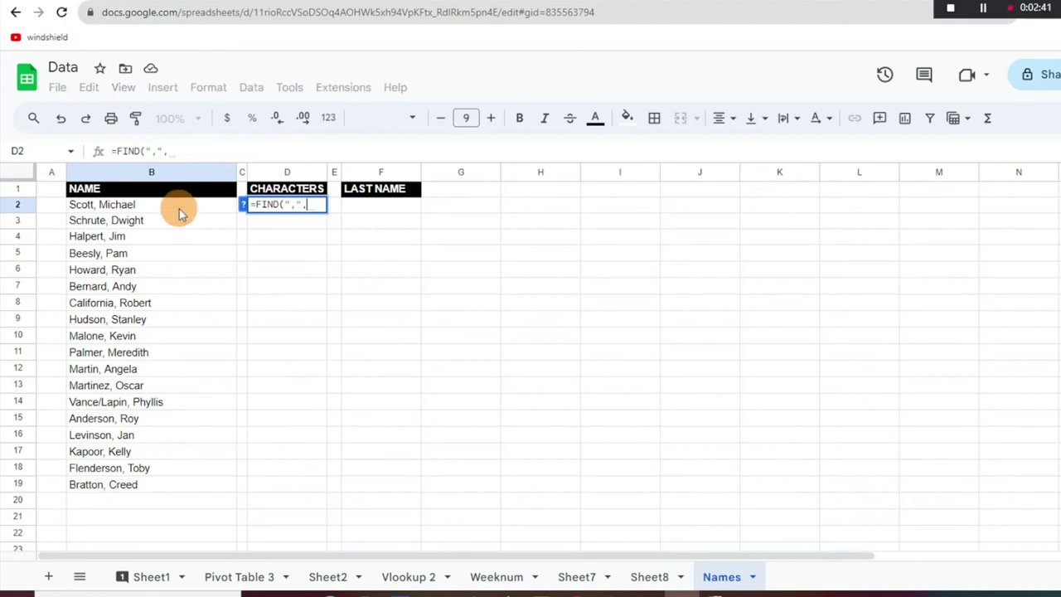
pyautogui.click(176, 207)
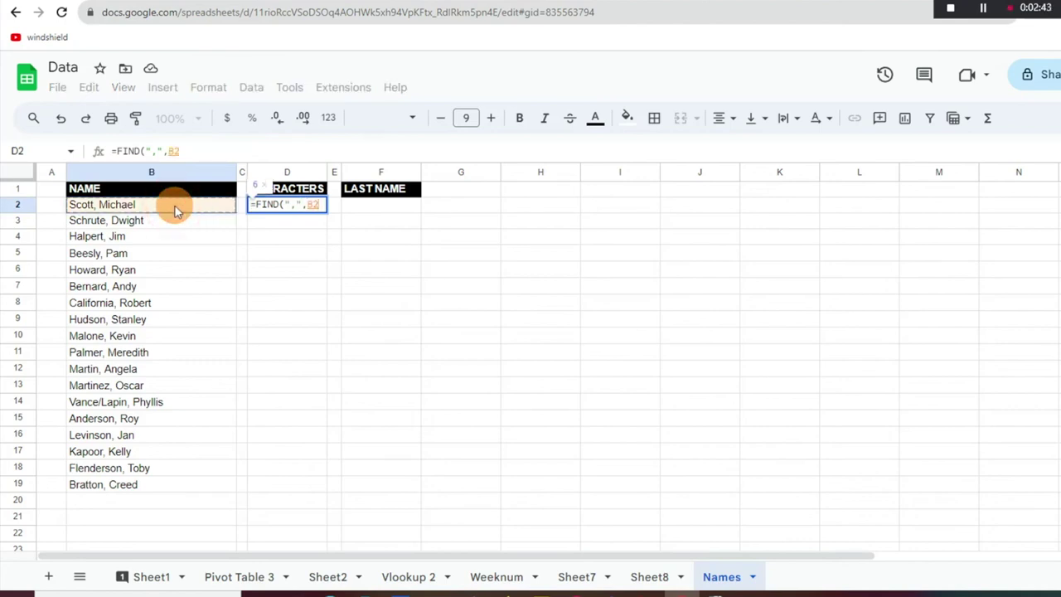
pyautogui.write(')')
pyautogui.press('Return')
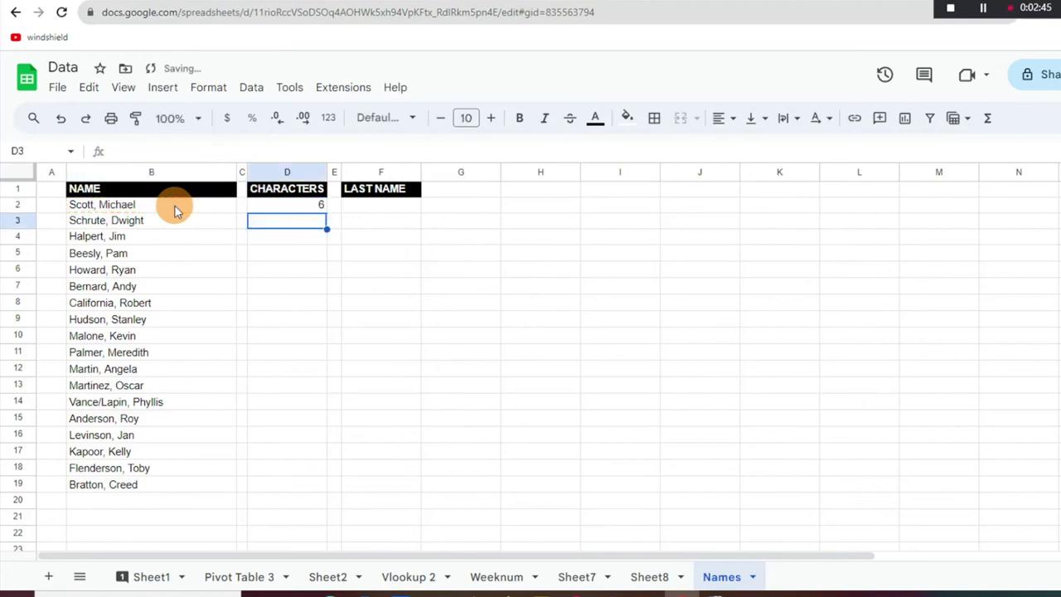
pyautogui.click(290, 208)
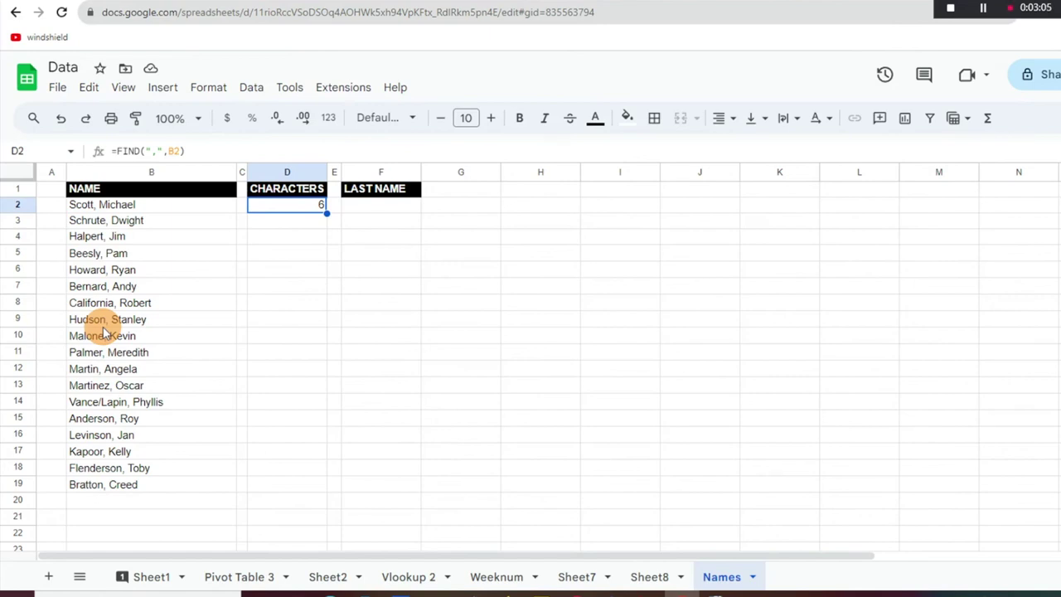
# Enter the formula =LEFT(B2,FIND(",",B2)-1) in cell F2 to extract the last name before the comma
pyautogui.press('Delete')
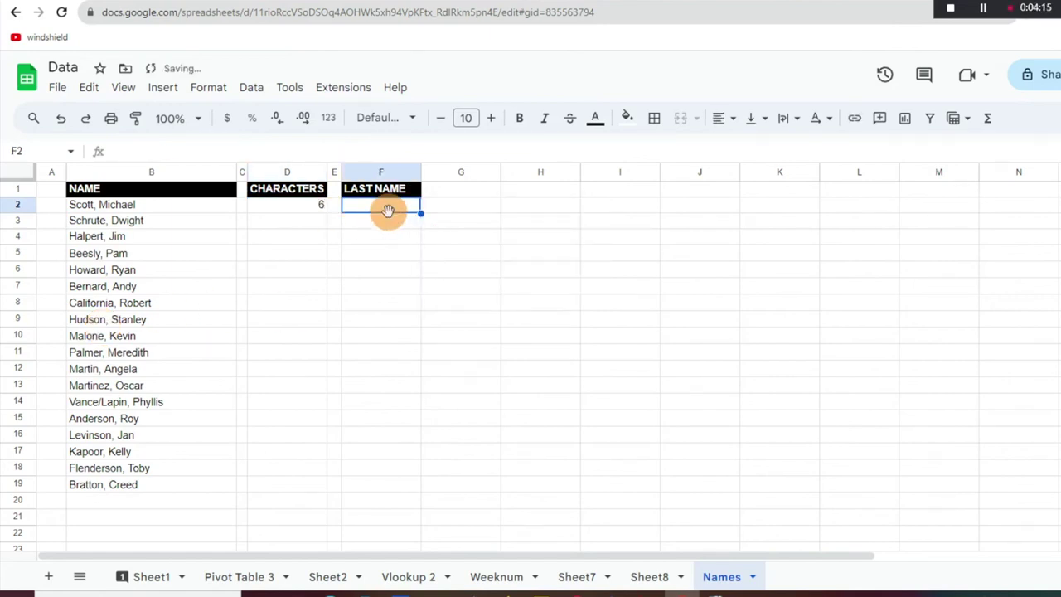
pyautogui.doubleClick(351, 207)
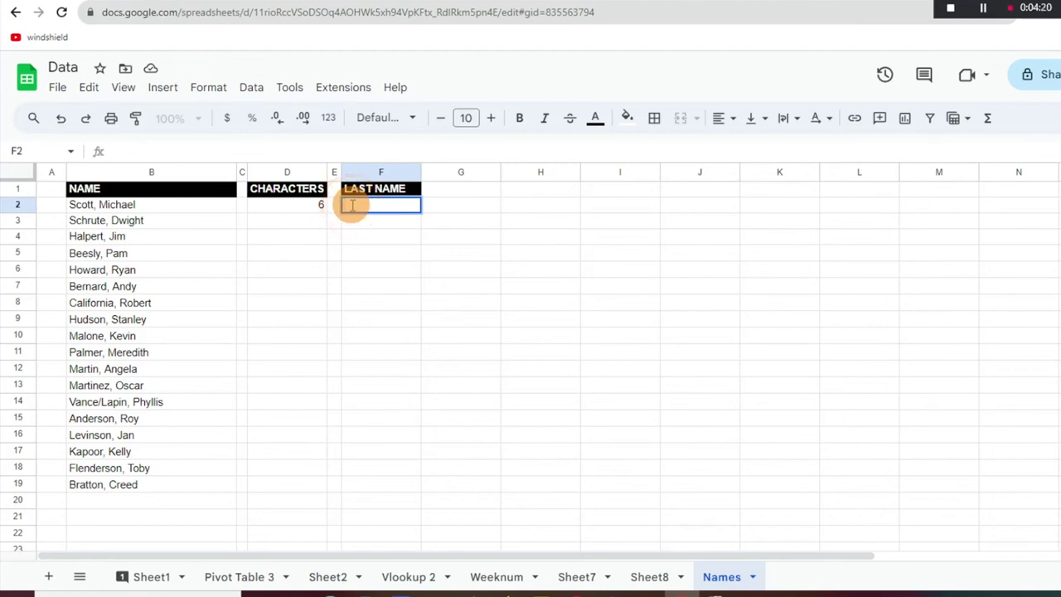
pyautogui.write('=LEFT(')
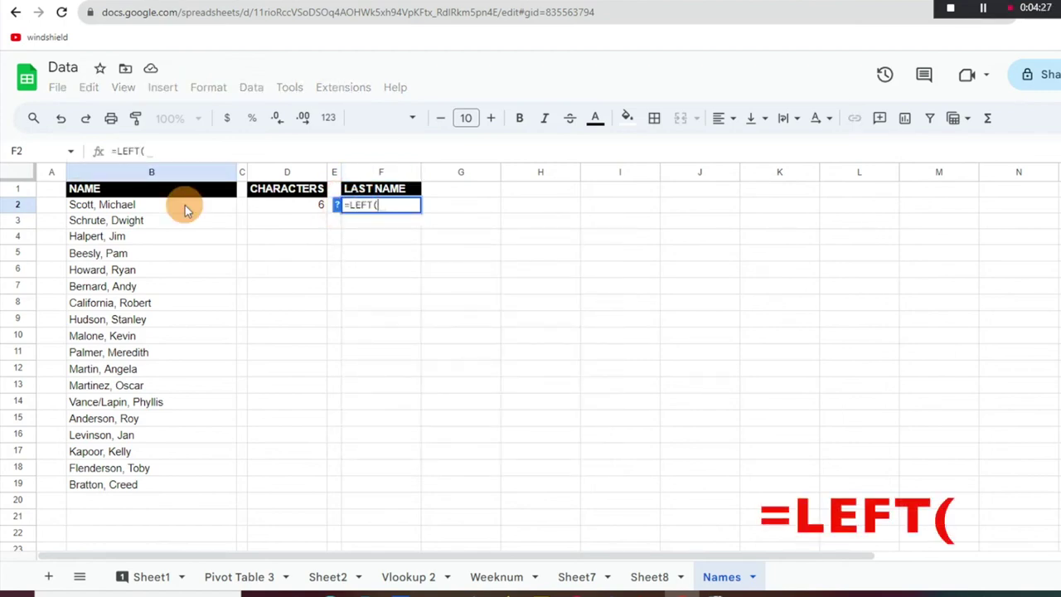
pyautogui.click(184, 206)
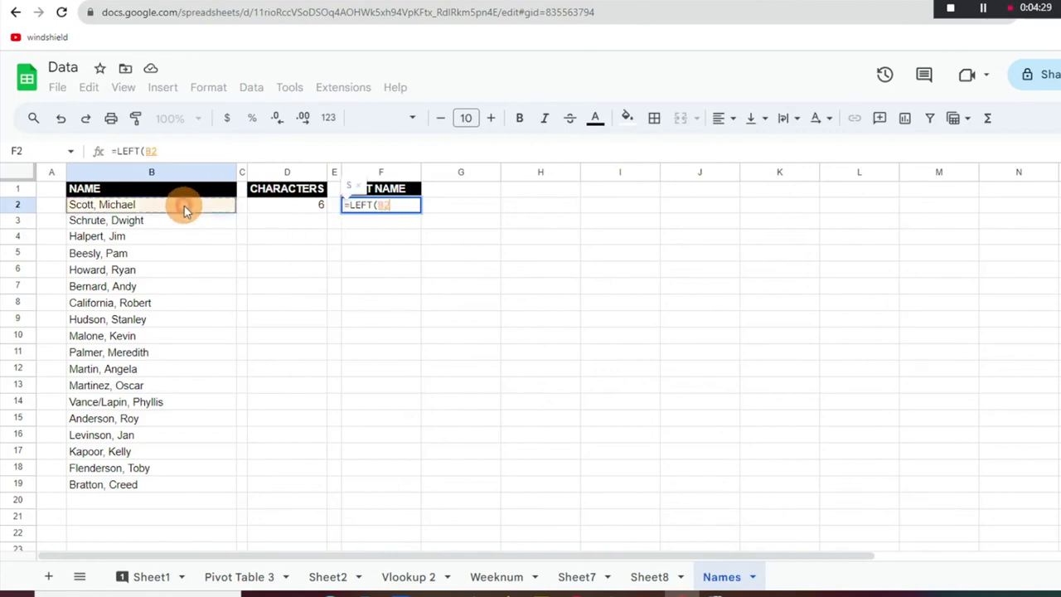
pyautogui.write(',')
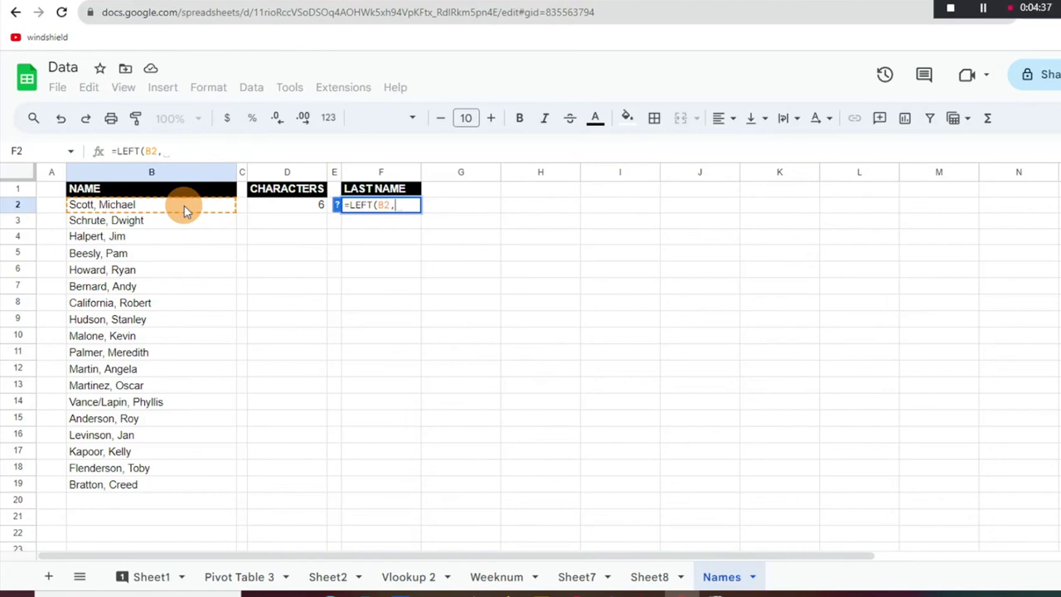
pyautogui.write('FIND(')
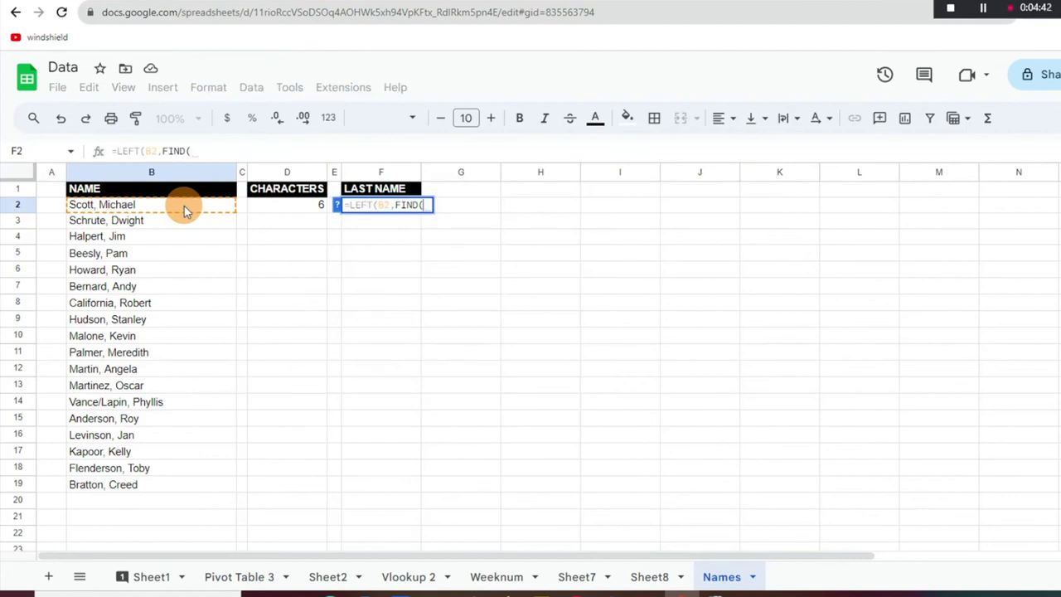
pyautogui.write('"')
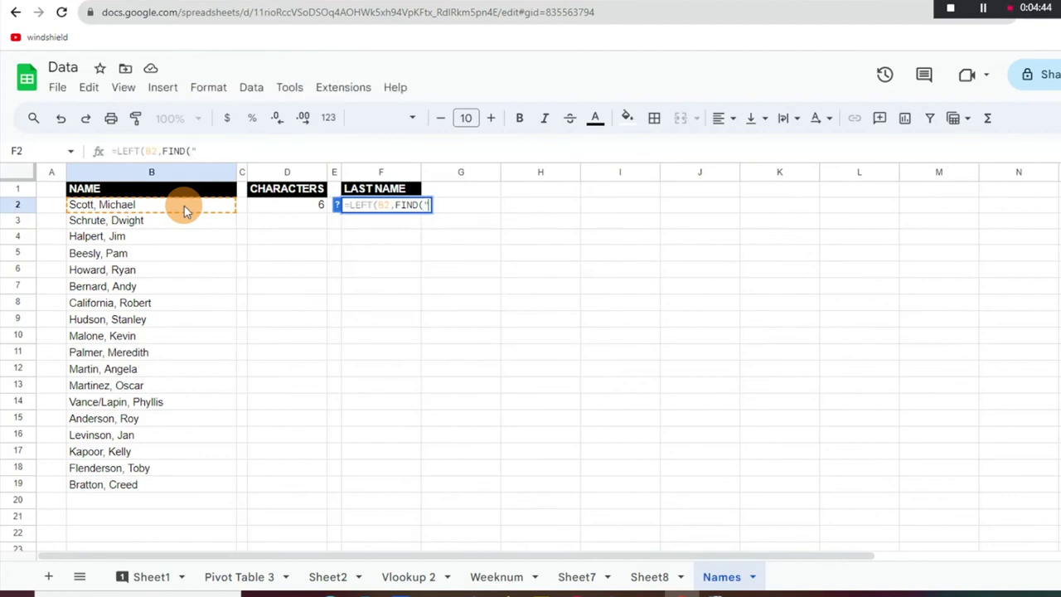
pyautogui.write(',",')
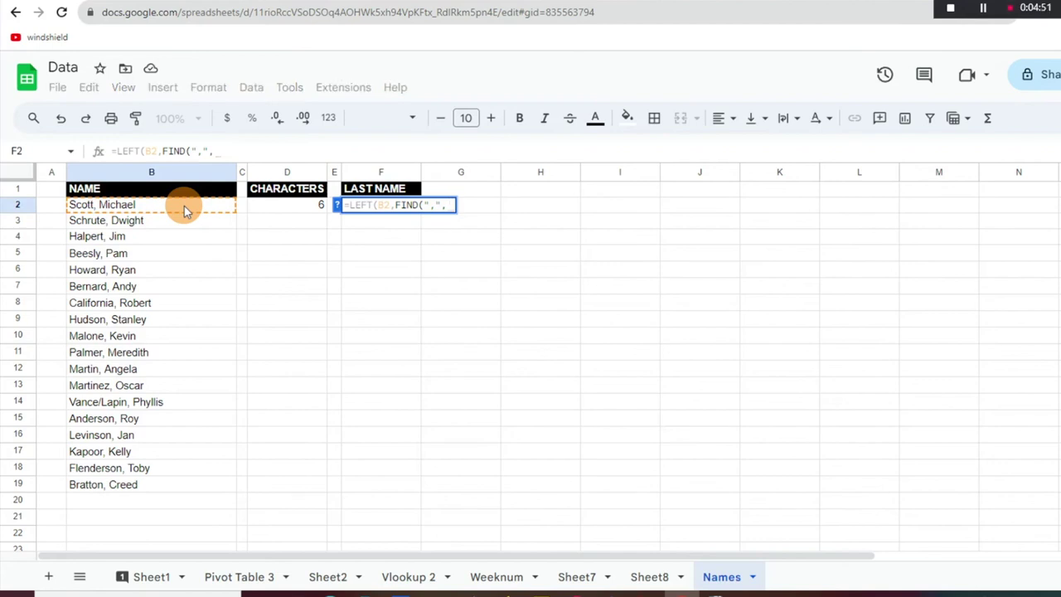
pyautogui.click(184, 206)
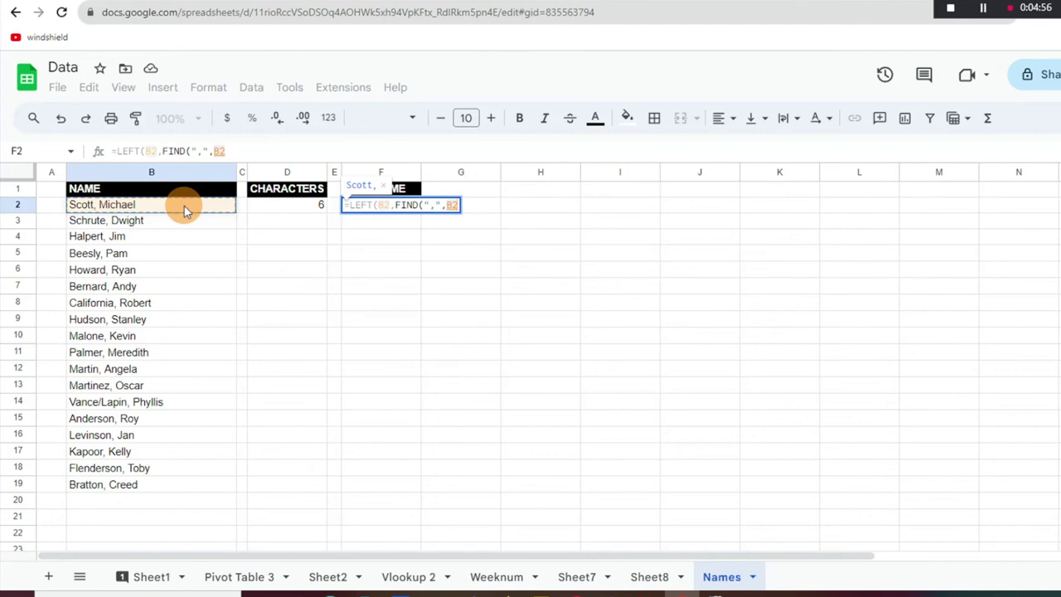
pyautogui.write(')')
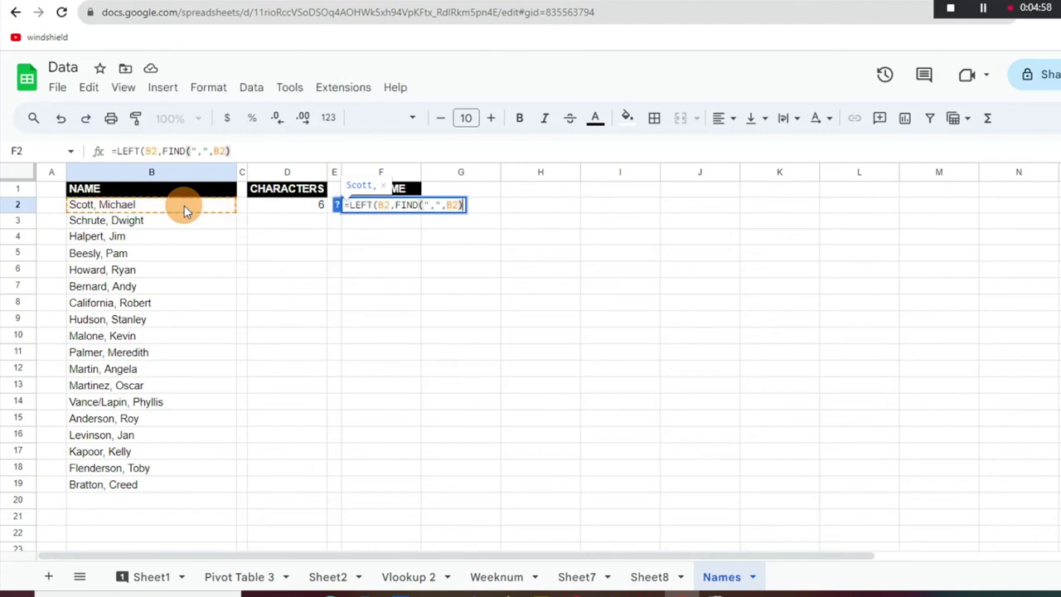
pyautogui.write('-')
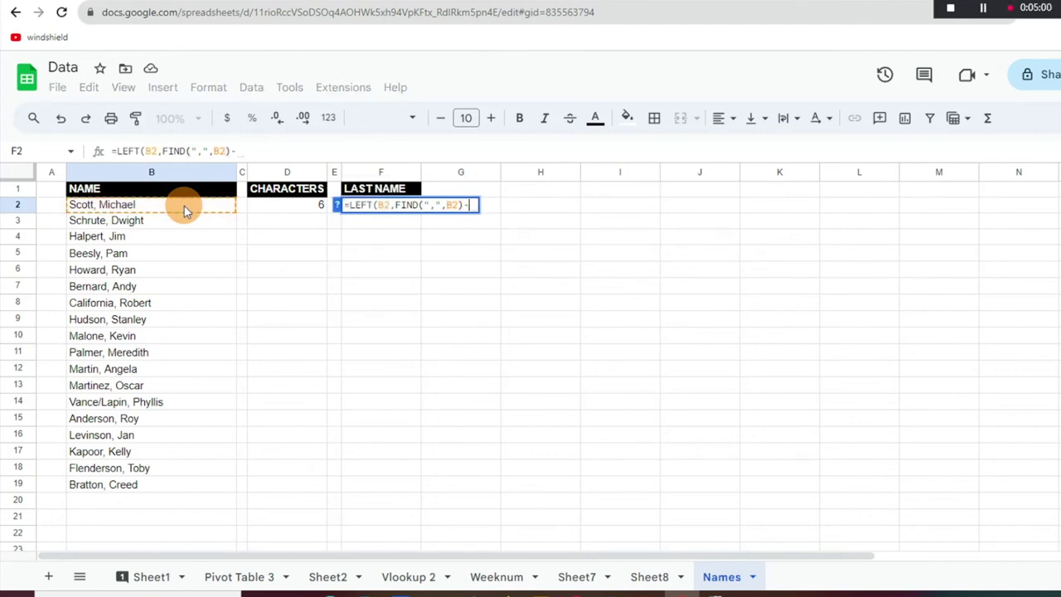
pyautogui.write('1')
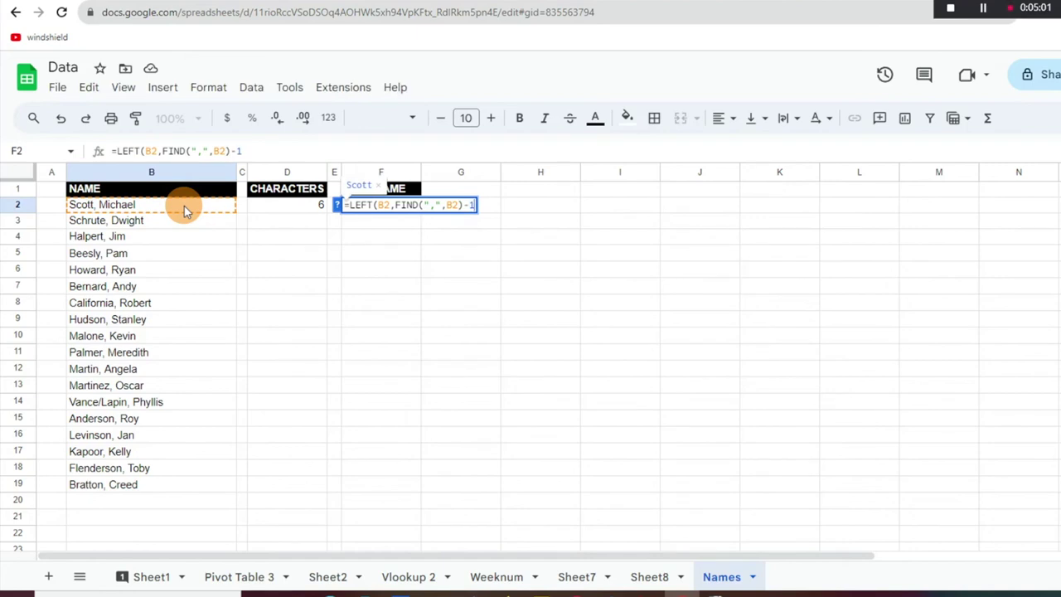
pyautogui.write(')')
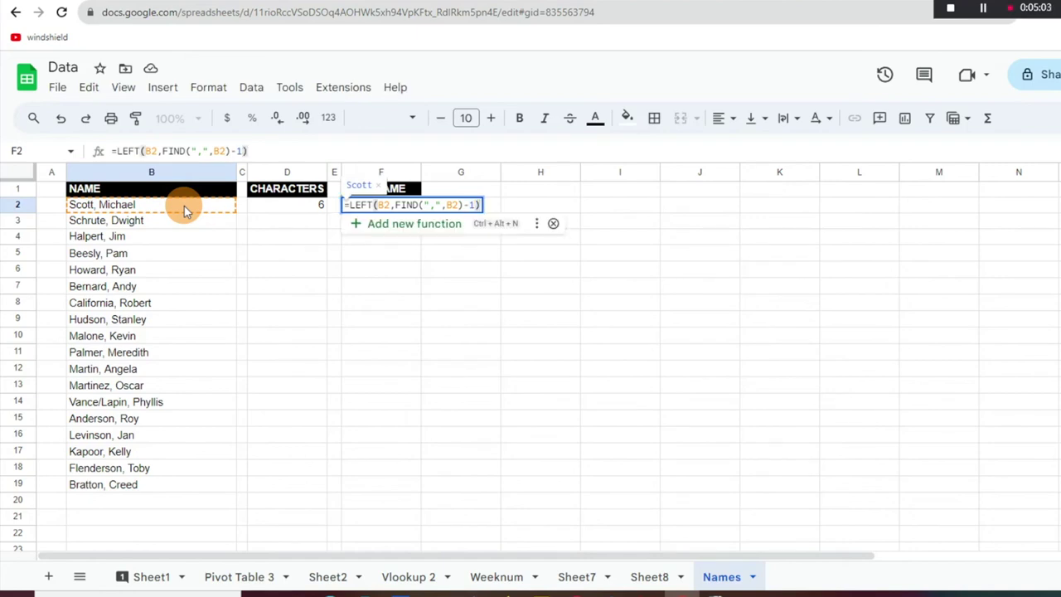
pyautogui.press('Return')
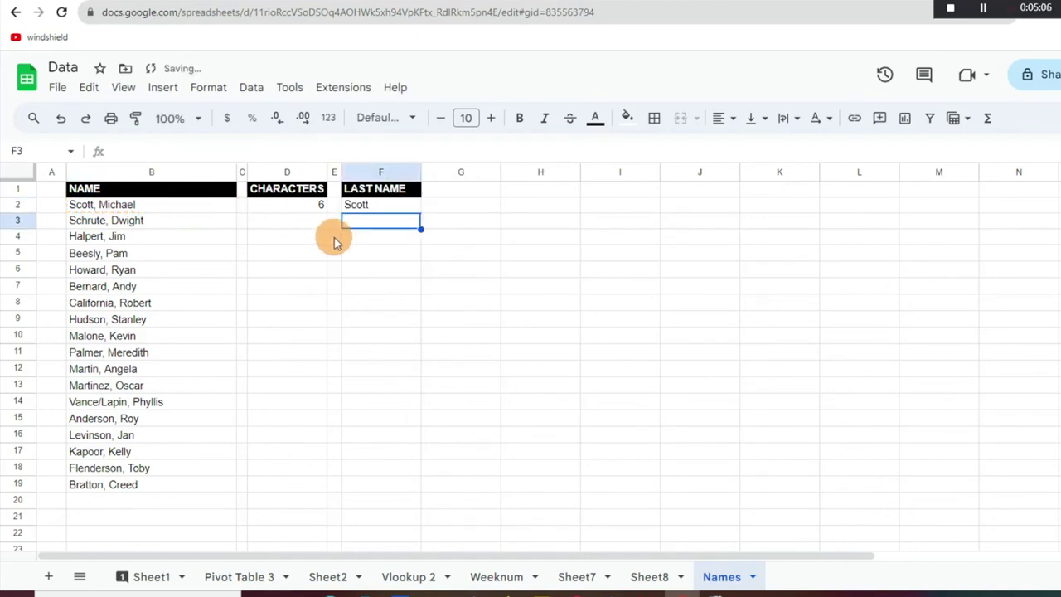
# Review the formula in F2 and fill it down the LAST NAME column through F19
pyautogui.doubleClick(372, 204)
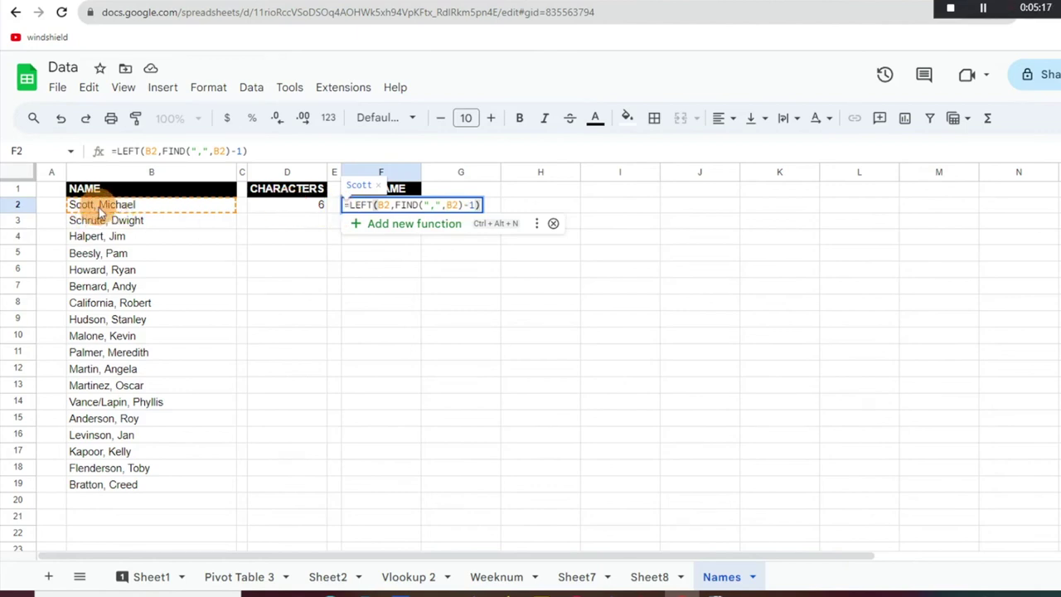
pyautogui.click(469, 205)
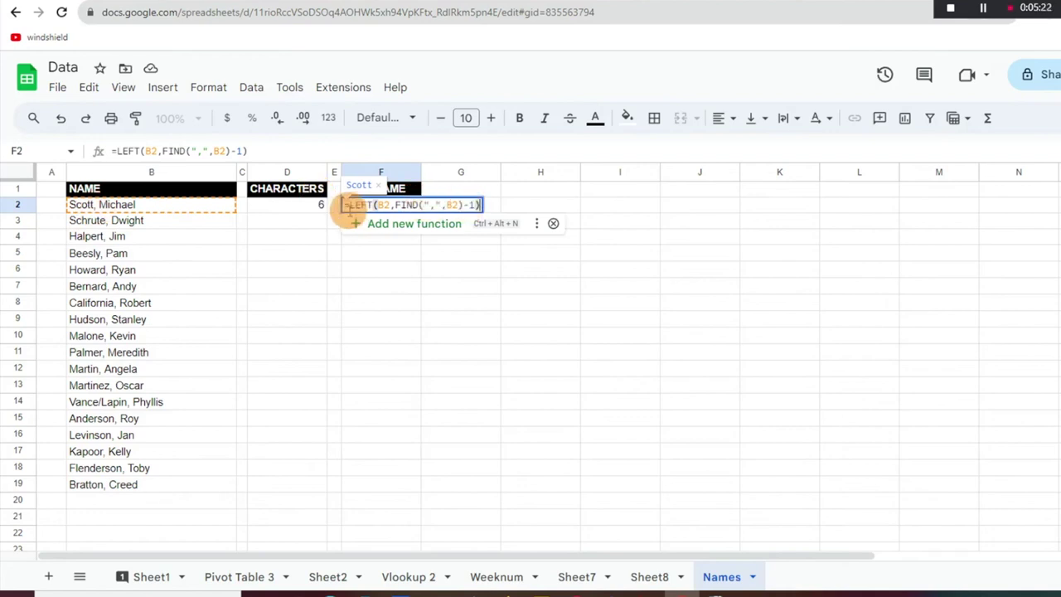
pyautogui.press('Return')
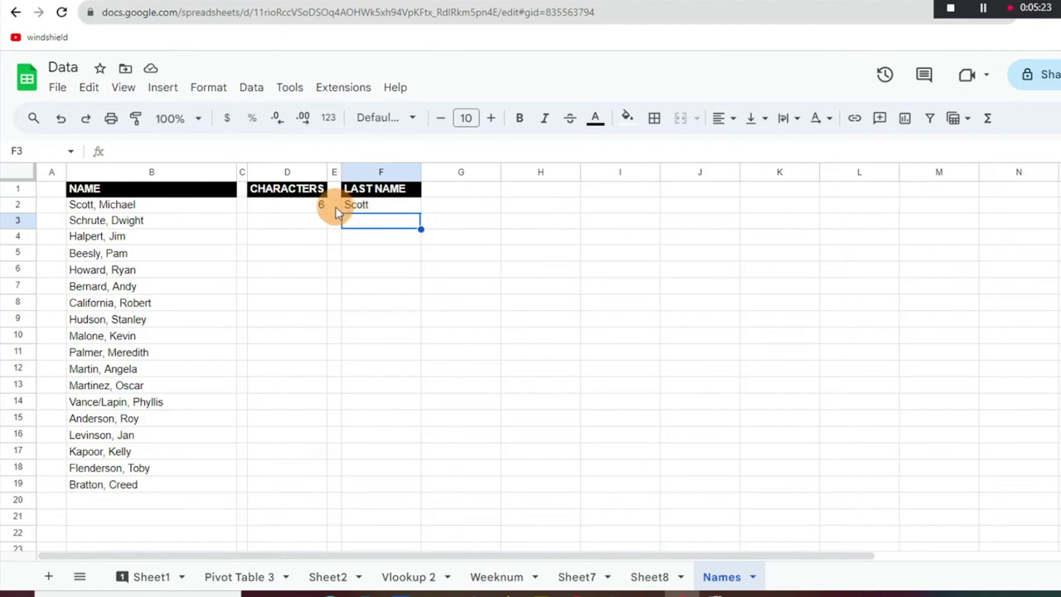
pyautogui.click(363, 206)
pyautogui.moveTo(421, 214); pyautogui.dragTo(408, 498)
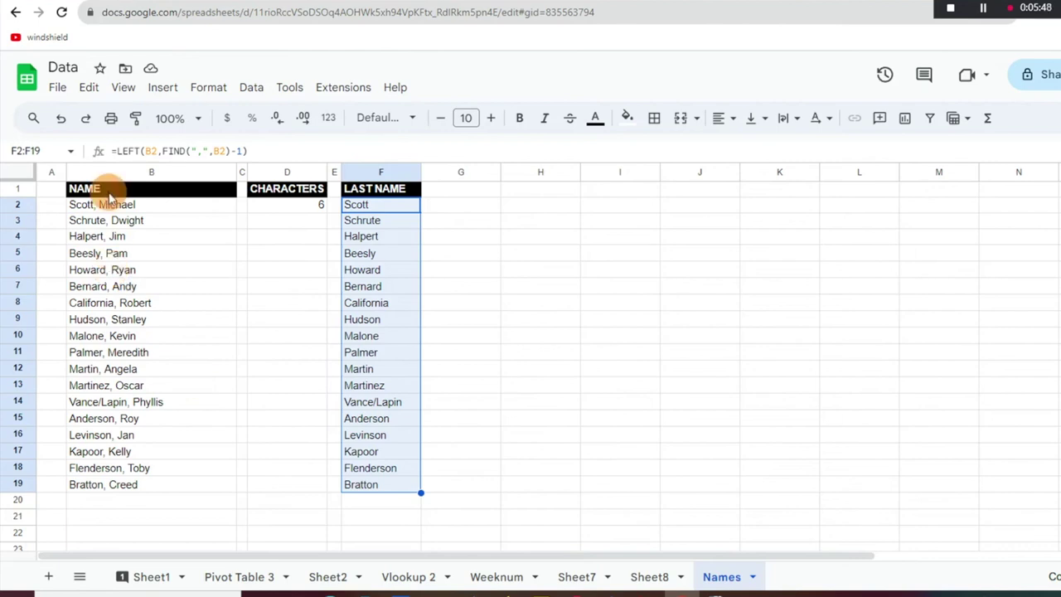
# Remove the comma from the name in cell B2, leaving only a space between its two parts
pyautogui.doubleClick(93, 205)
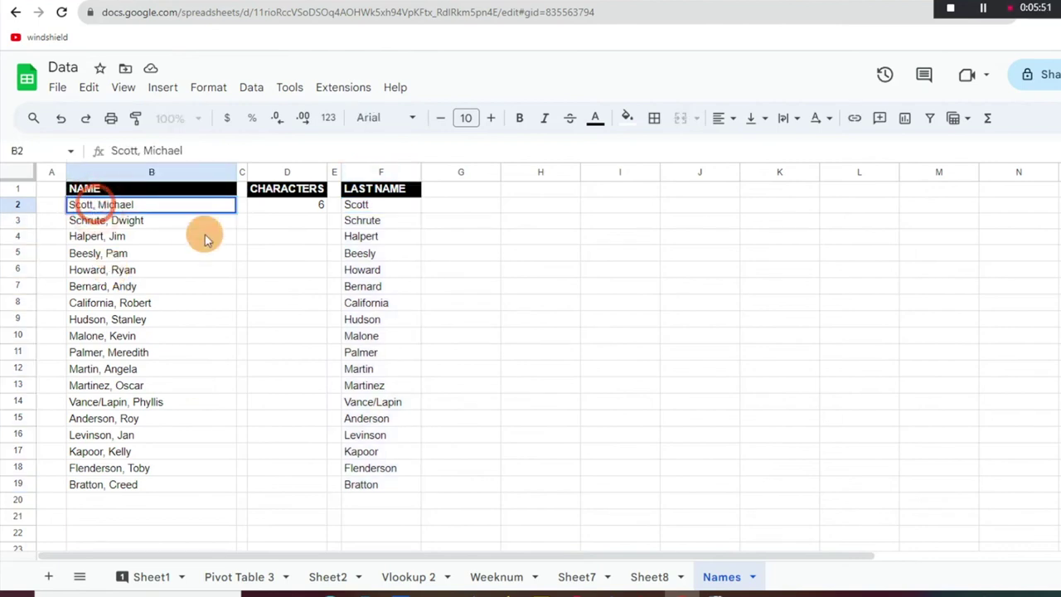
pyautogui.press('BackSpace')
pyautogui.press('Return')
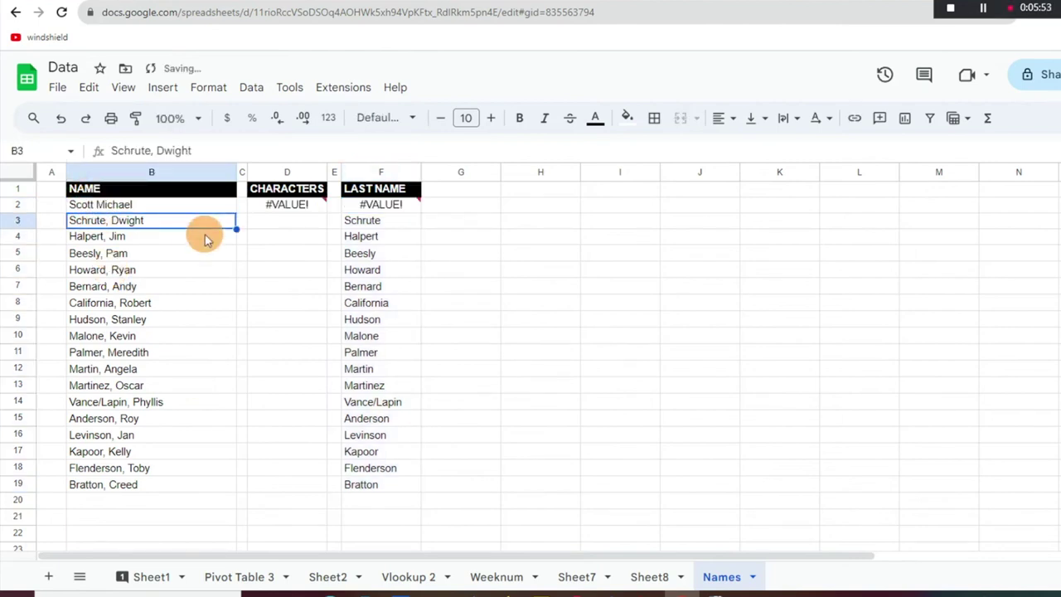
# Replace the comma with a space as the FIND search text in the F2 formula
pyautogui.click(287, 219)
pyautogui.click(367, 207)
pyautogui.doubleClick(368, 209)
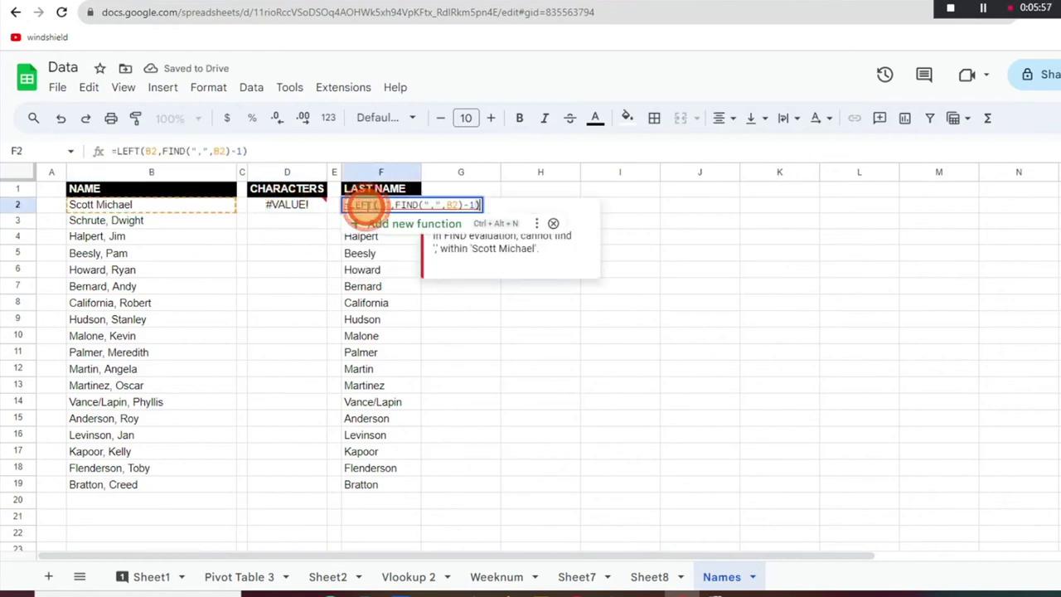
pyautogui.click(201, 152)
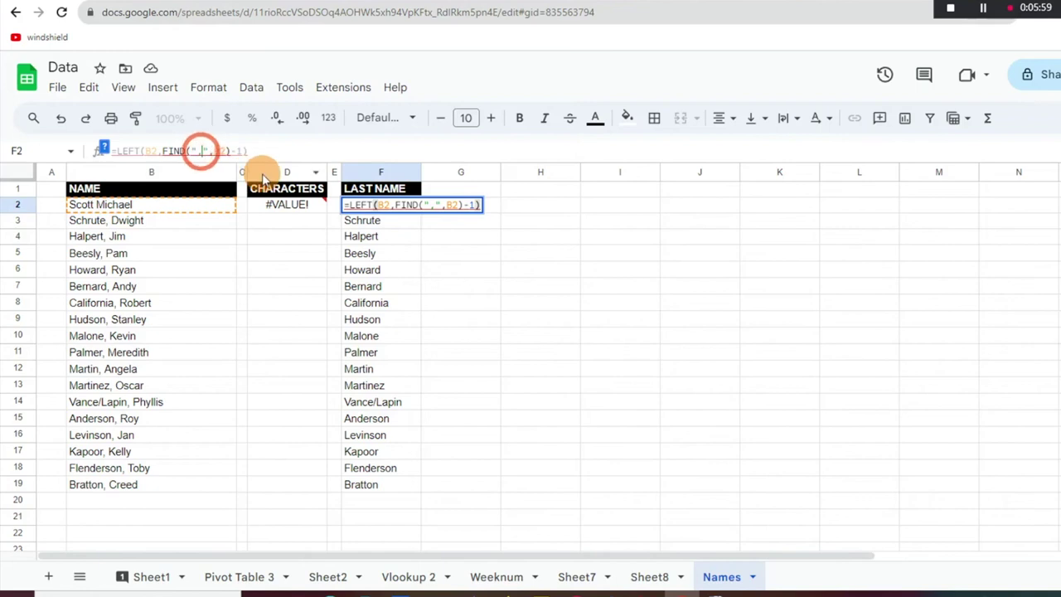
pyautogui.press('BackSpace')
pyautogui.press('Return')
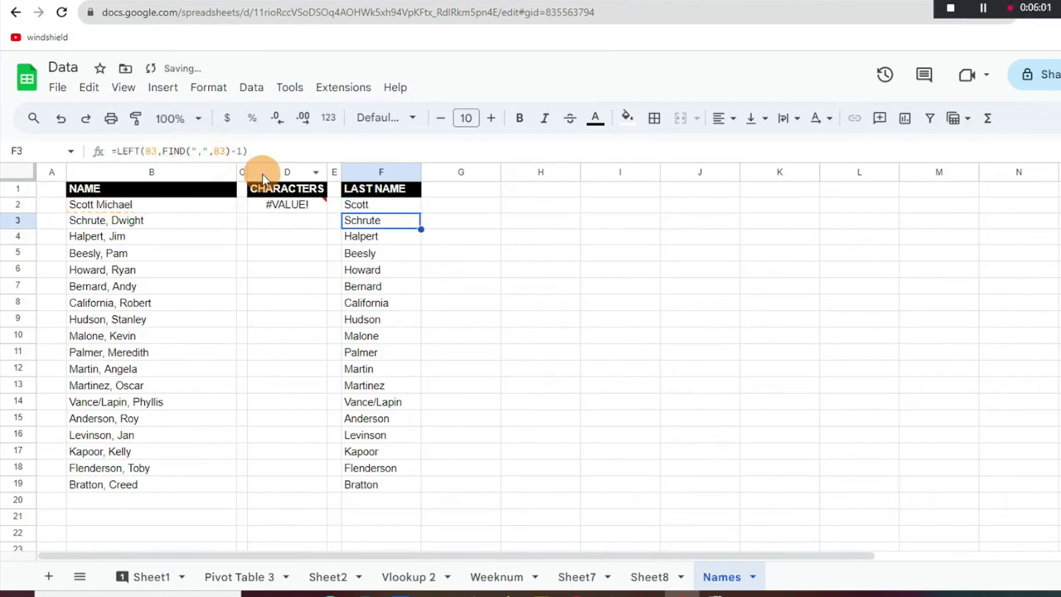
# Change the formula in D2 to =FIND(" ",B2) so it searches for the space
pyautogui.click(276, 211)
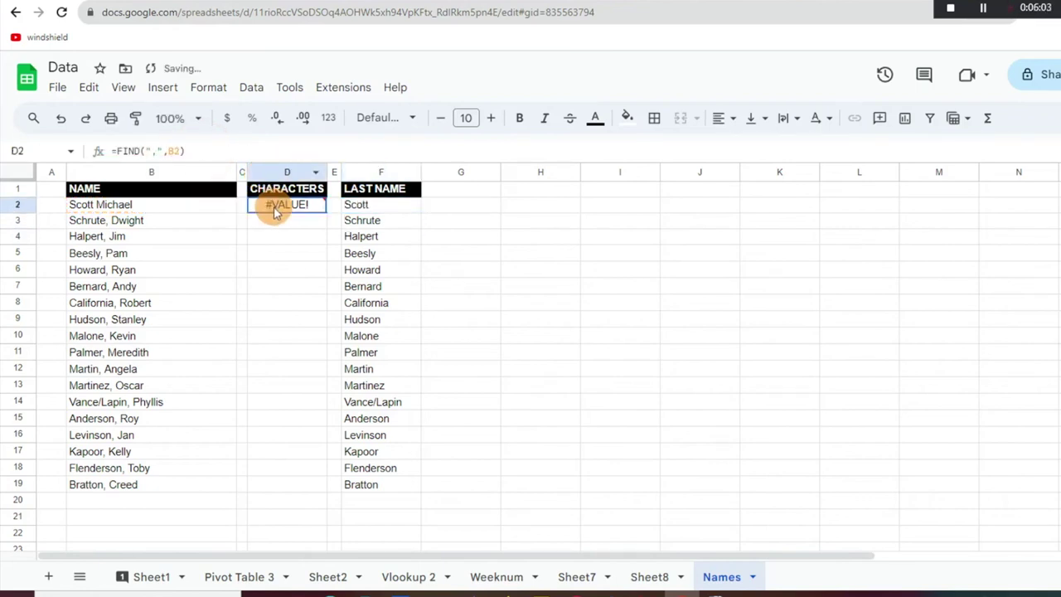
pyautogui.click(157, 152)
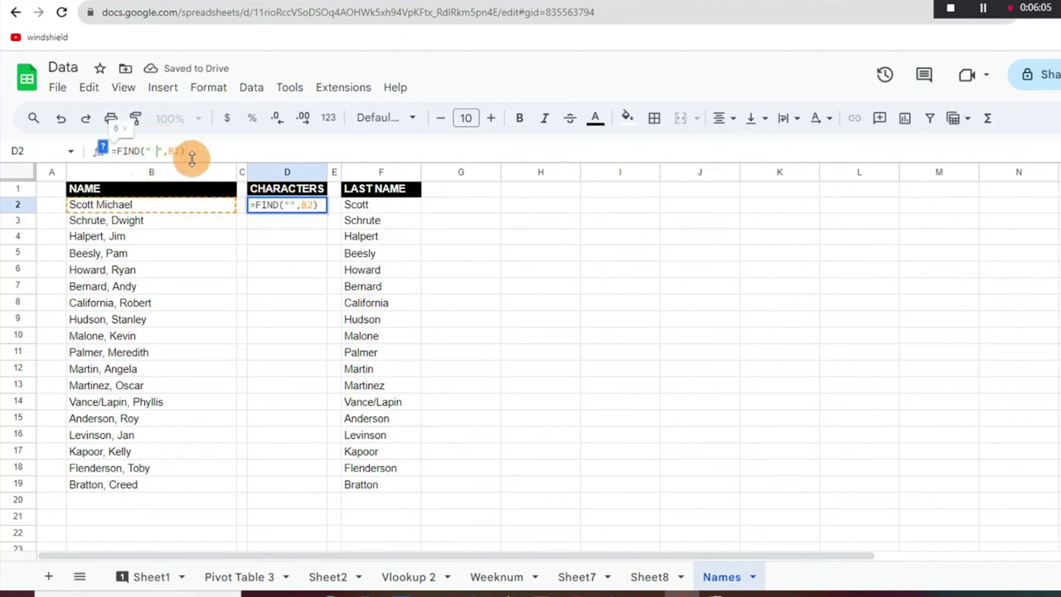
pyautogui.press('Return')
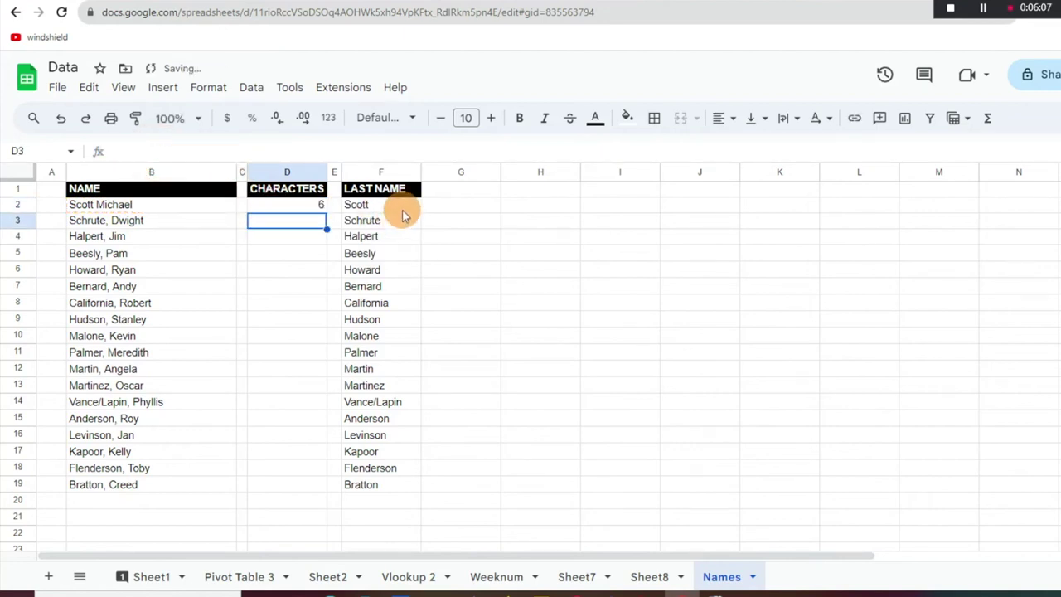